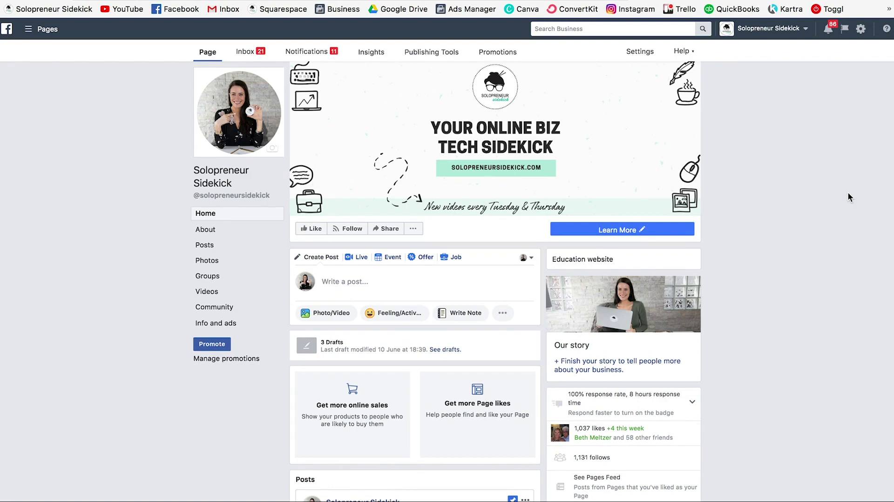
# Start the customer chat plugin setup from the Page's Messenger platform settings, reaching language and greeting.
pyautogui.click(637, 57)
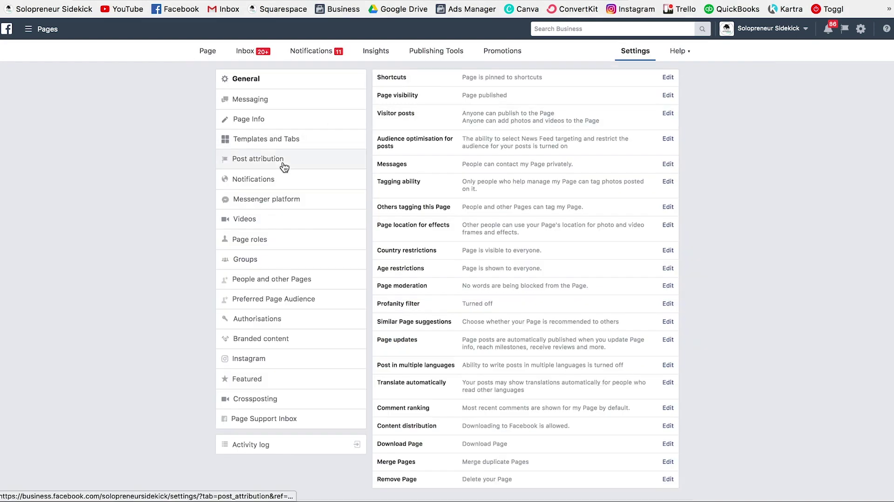
pyautogui.click(277, 203)
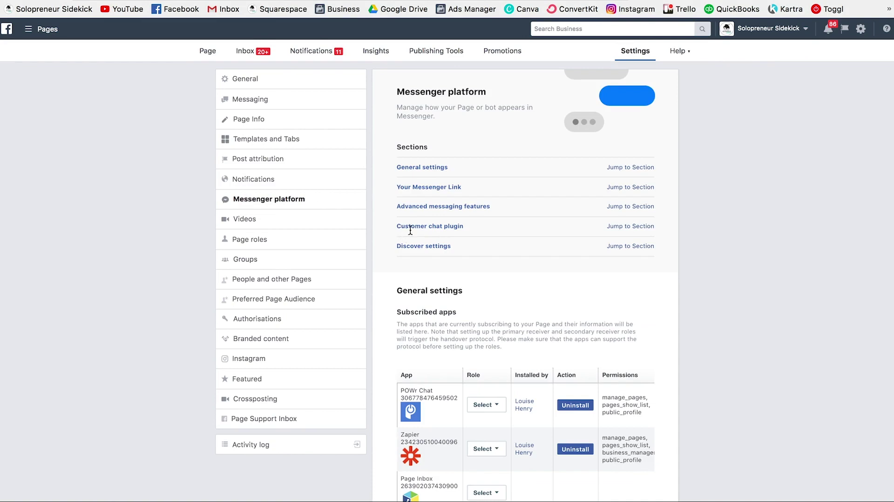
pyautogui.click(641, 227)
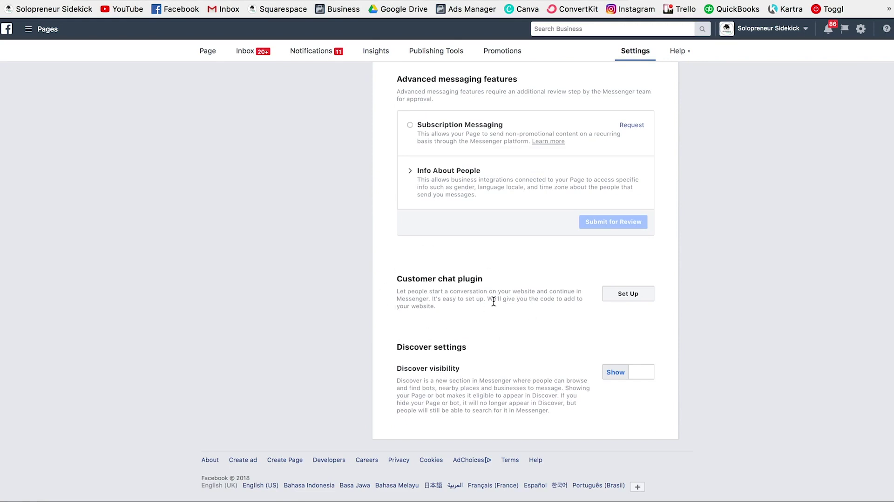
pyautogui.click(641, 303)
pyautogui.click(676, 389)
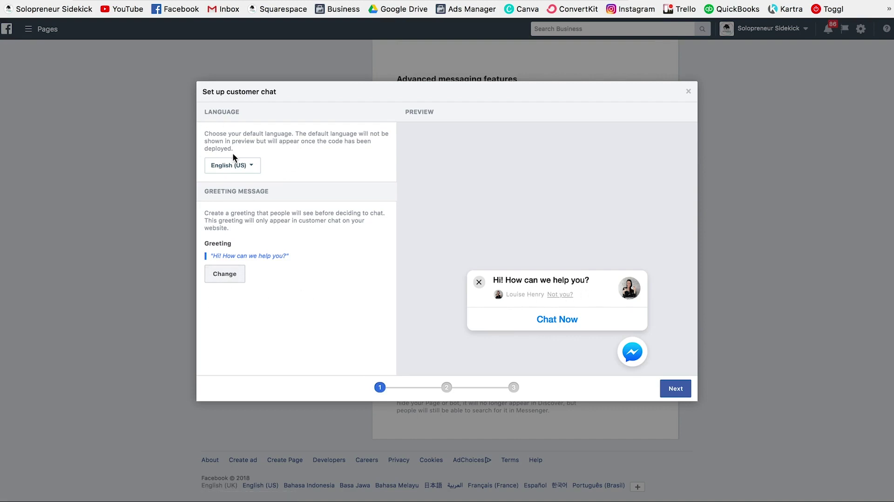
# Change the chat greeting to 'Hi! Let me know if you have any questions!' and continue to step 2.
pyautogui.click(223, 278)
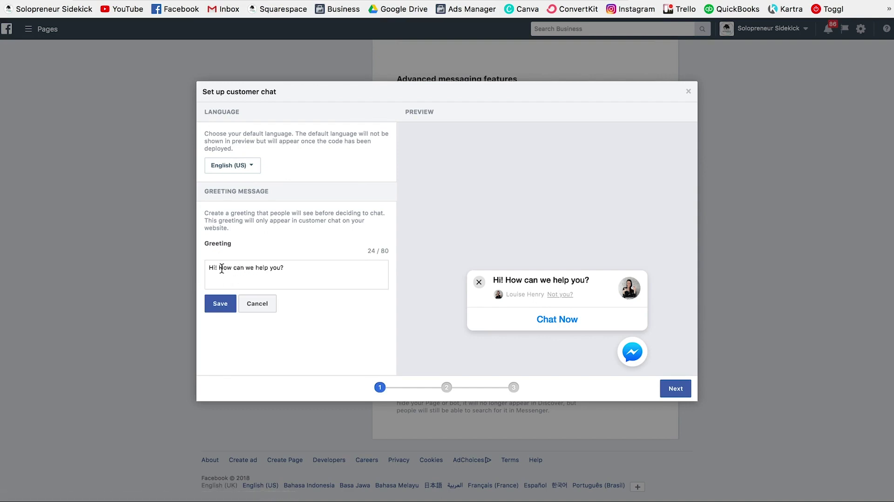
pyautogui.moveTo(219, 268); pyautogui.dragTo(283, 268)
pyautogui.write('Let me know if')
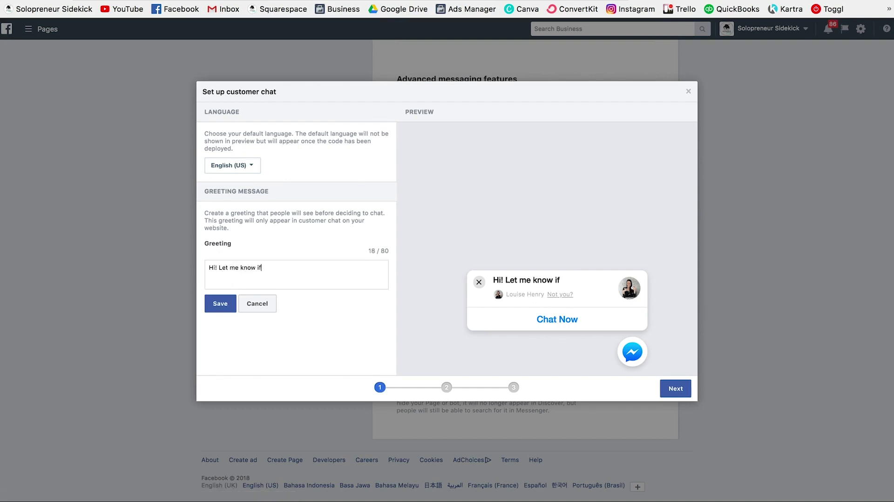
pyautogui.write(' you have any questio')
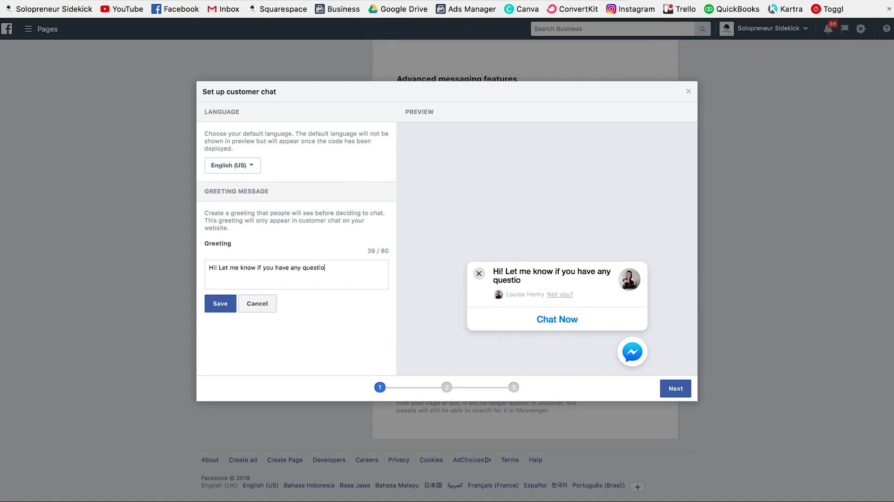
pyautogui.write('ns!')
pyautogui.click(222, 305)
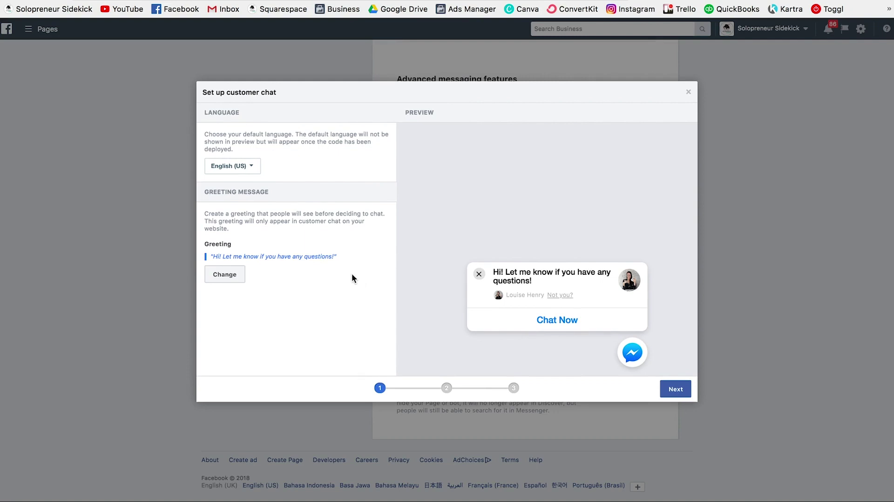
pyautogui.click(675, 390)
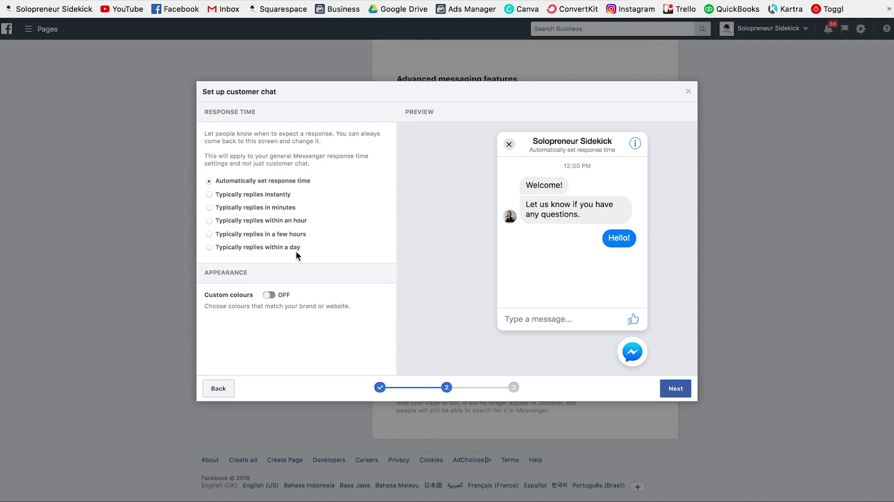
# Set response time to 'Typically replies within a day' and turn on custom colours.
pyautogui.click(208, 247)
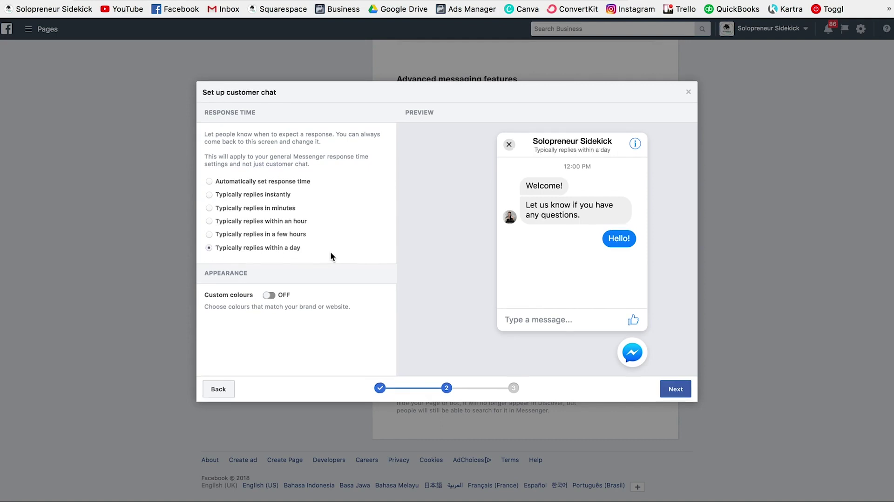
pyautogui.click(268, 295)
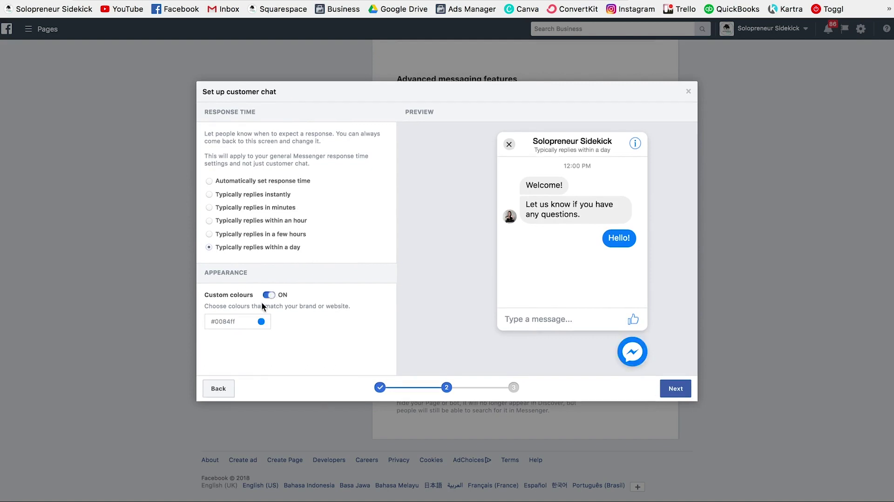
pyautogui.click(223, 321)
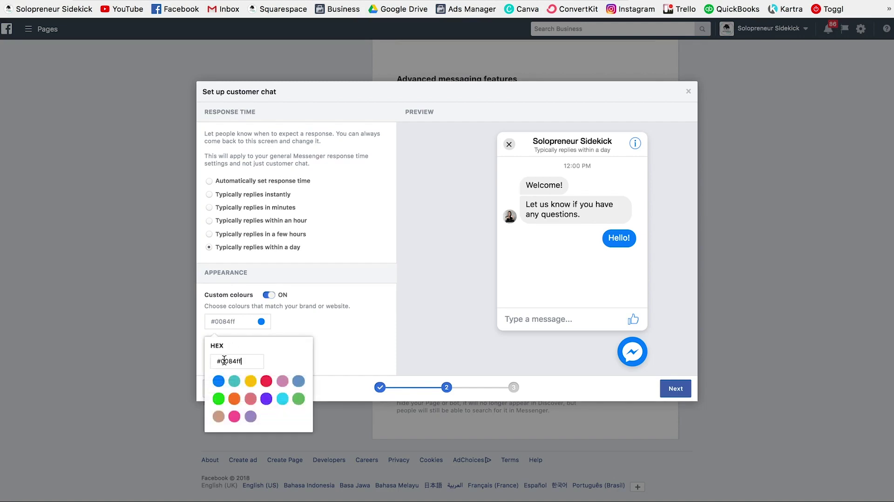
# Set the chat colour to the brand pink hex #eb1778.
pyautogui.click(235, 416)
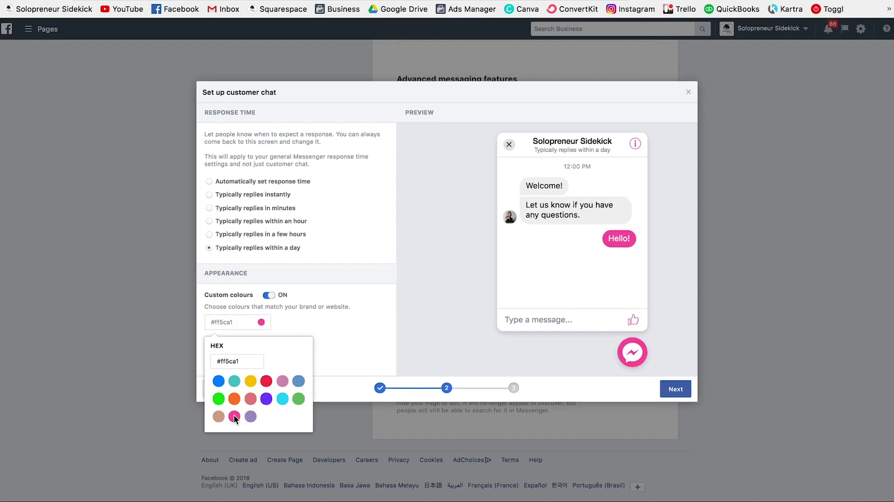
pyautogui.click(349, 320)
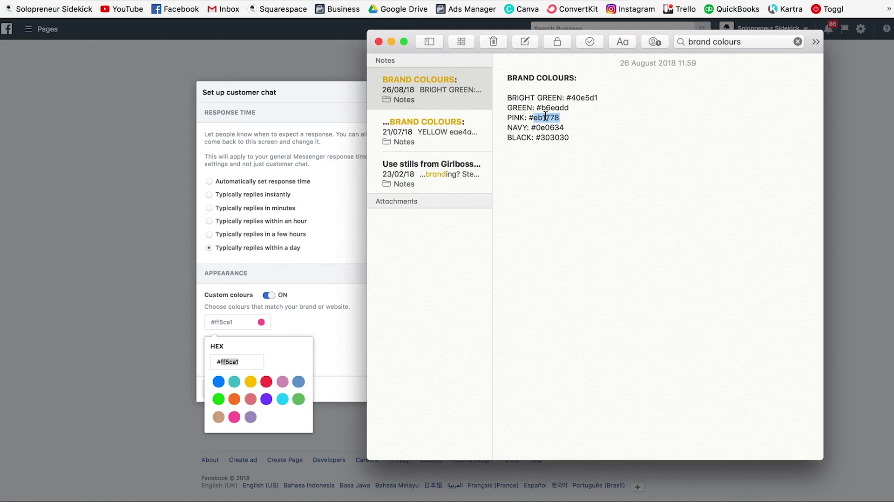
pyautogui.click(265, 398)
pyautogui.tripleClick(233, 361)
pyautogui.write('#eb1778')
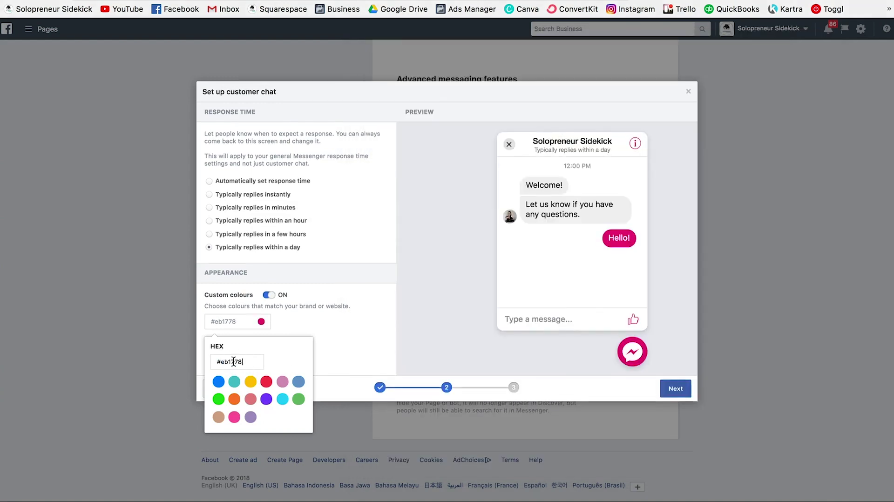
pyautogui.click(351, 337)
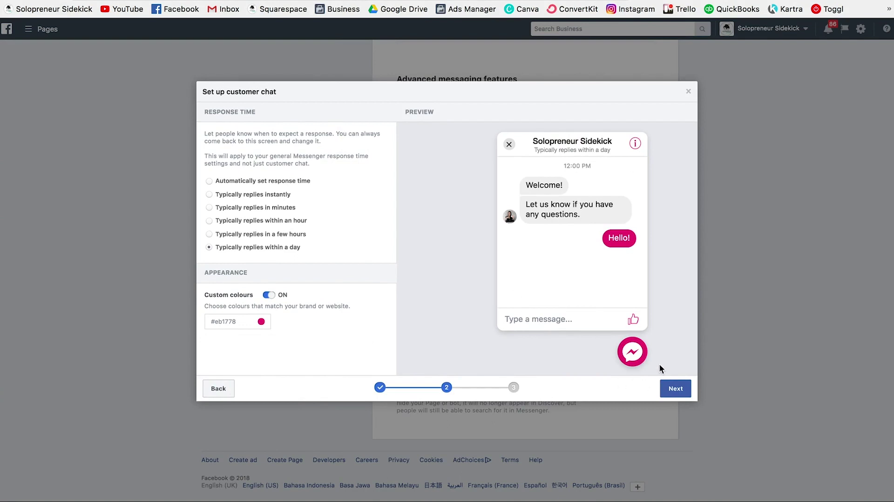
# Advance to the code step, try and clear the domain field, and copy the chat plugin code.
pyautogui.click(679, 391)
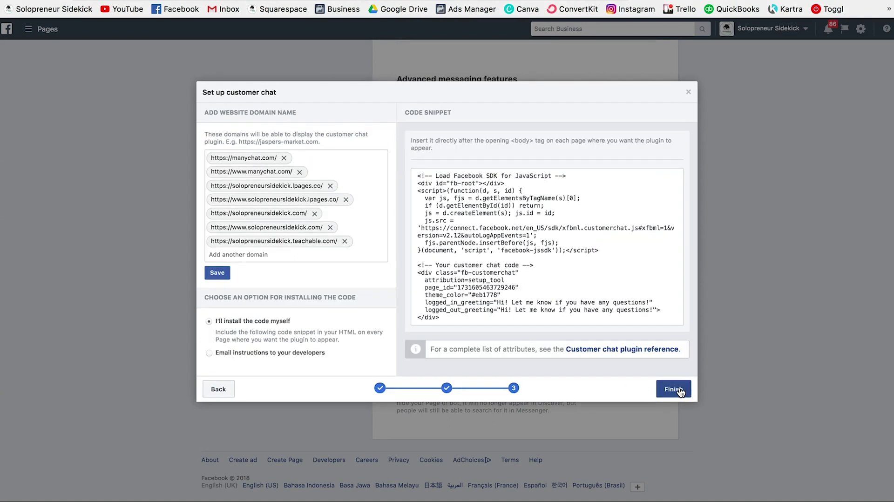
pyautogui.click(680, 392)
pyautogui.write('website.com')
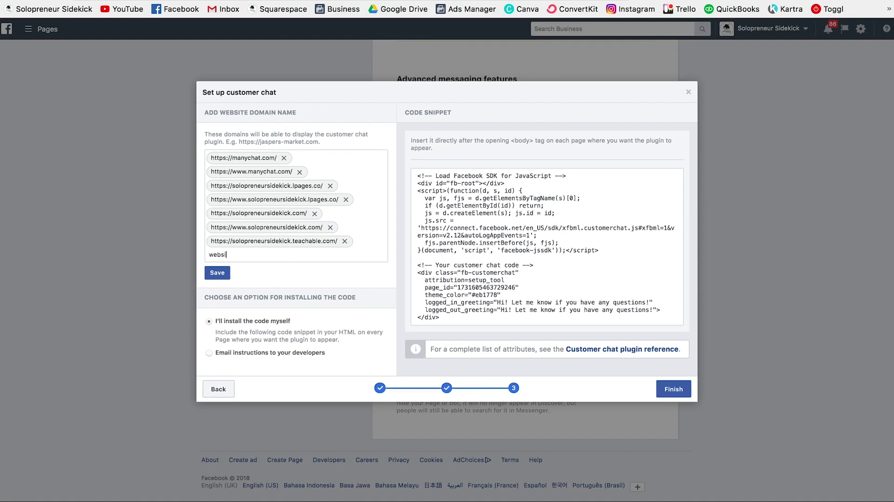
pyautogui.press('BackSpace')
pyautogui.press('BackSpace')
pyautogui.press('BackSpace')
pyautogui.press('BackSpace')
pyautogui.press('BackSpace')
pyautogui.press('BackSpace')
pyautogui.press('BackSpace')
pyautogui.press('BackSpace')
pyautogui.press('BackSpace')
pyautogui.press('BackSpace')
pyautogui.press('BackSpace')
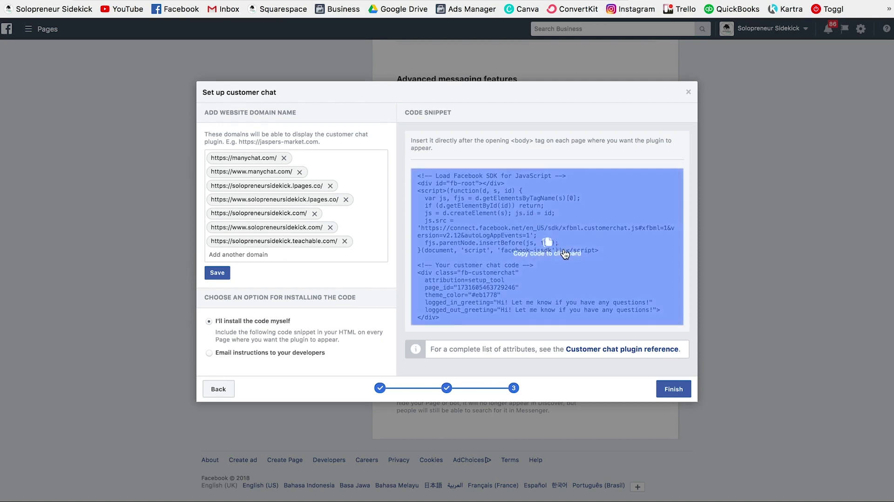
pyautogui.click(564, 259)
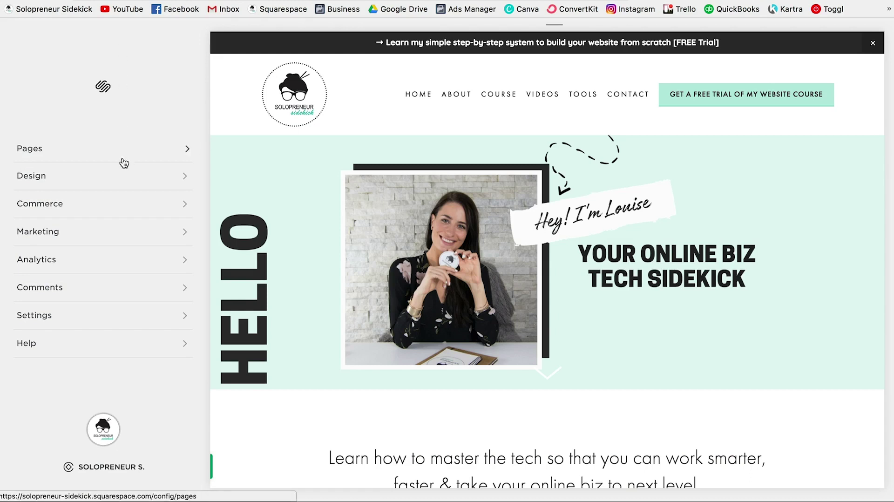
# Paste the Facebook chat code into the Footer box under Advanced > Code Injection and save.
pyautogui.click(122, 309)
pyautogui.scroll(-4, 200, 265)
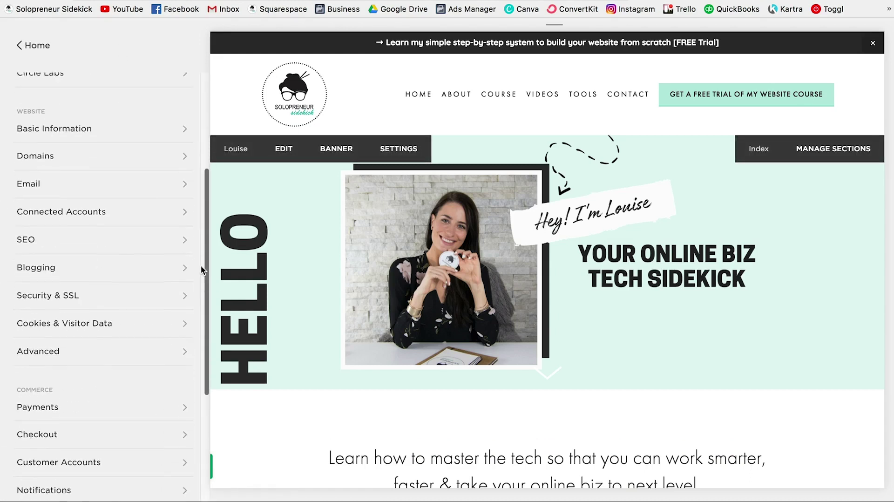
pyautogui.click(59, 358)
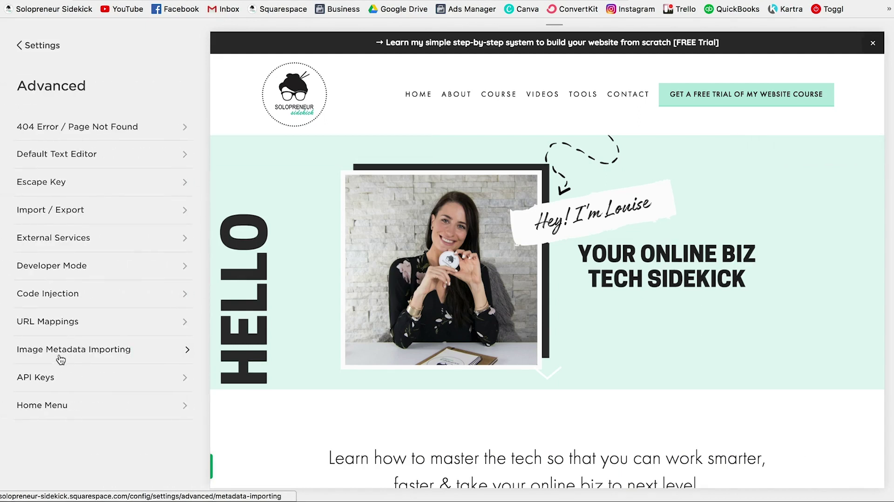
pyautogui.click(75, 294)
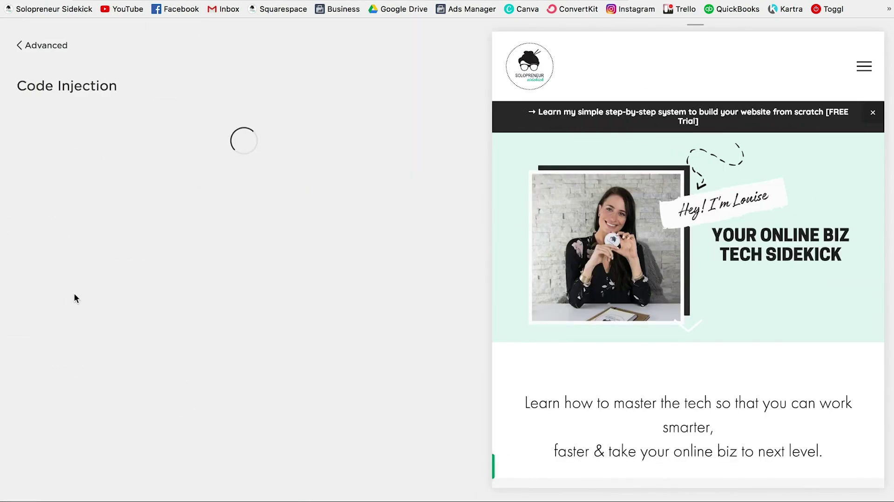
pyautogui.scroll(-10, 489, 244)
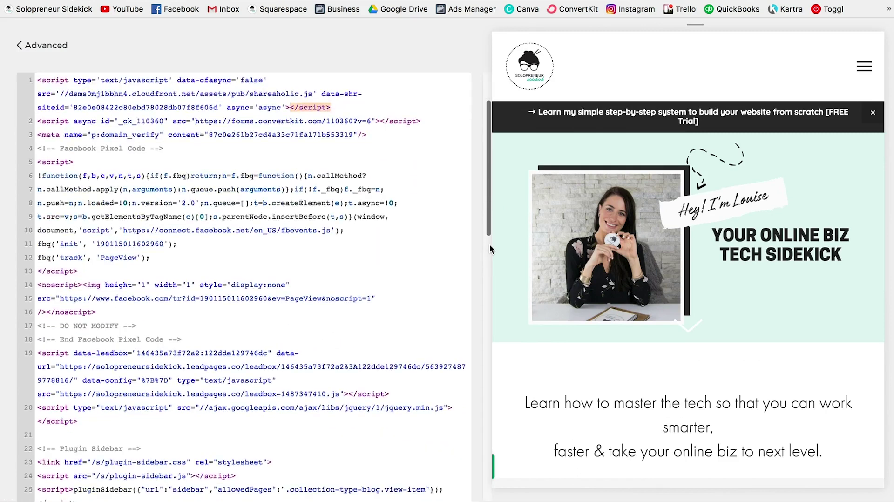
pyautogui.scroll(-4, 490, 244)
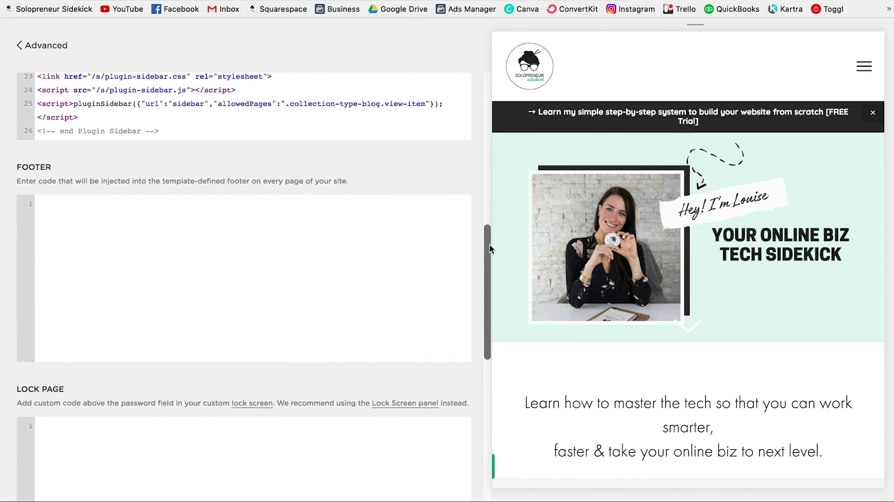
pyautogui.click(77, 176)
pyautogui.hotkey('ctrl', 'v')
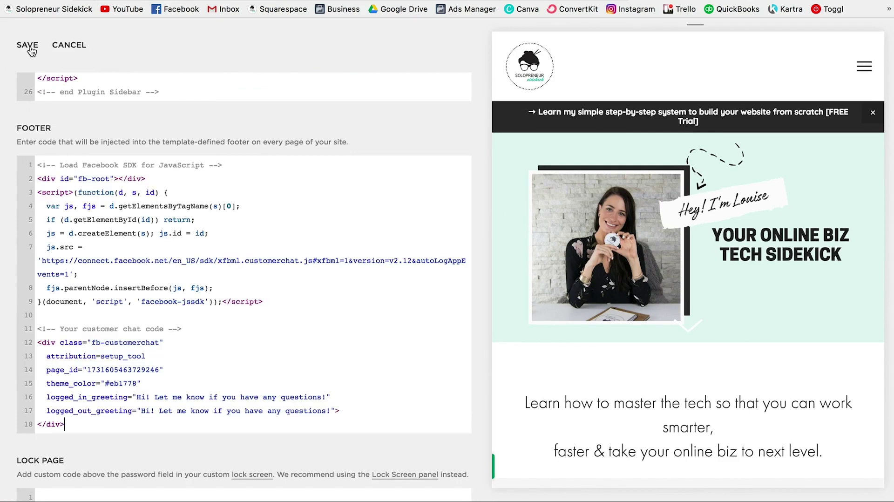
pyautogui.click(27, 45)
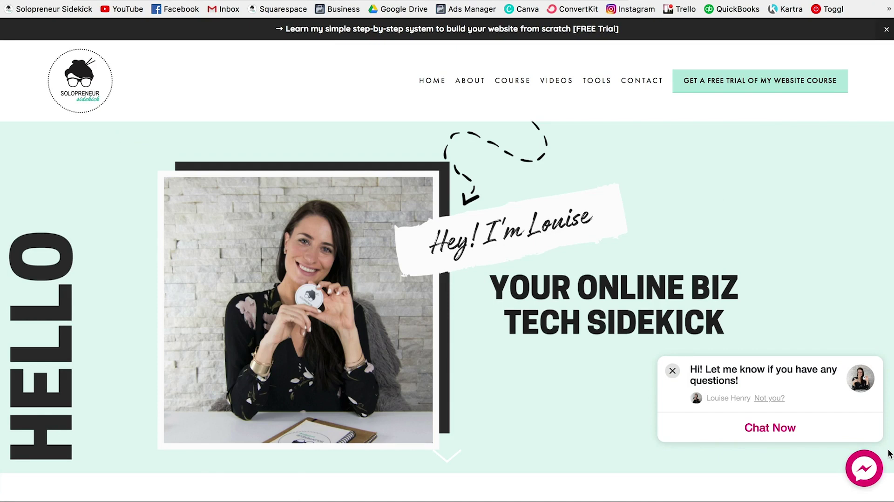
# Open the Messenger chat on the live site and send the message 'Ask a question here!'.
pyautogui.click(762, 430)
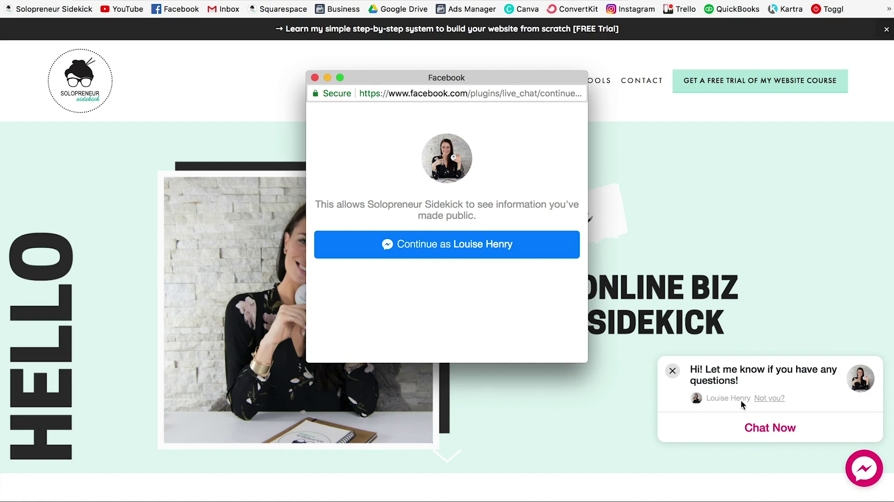
pyautogui.click(448, 246)
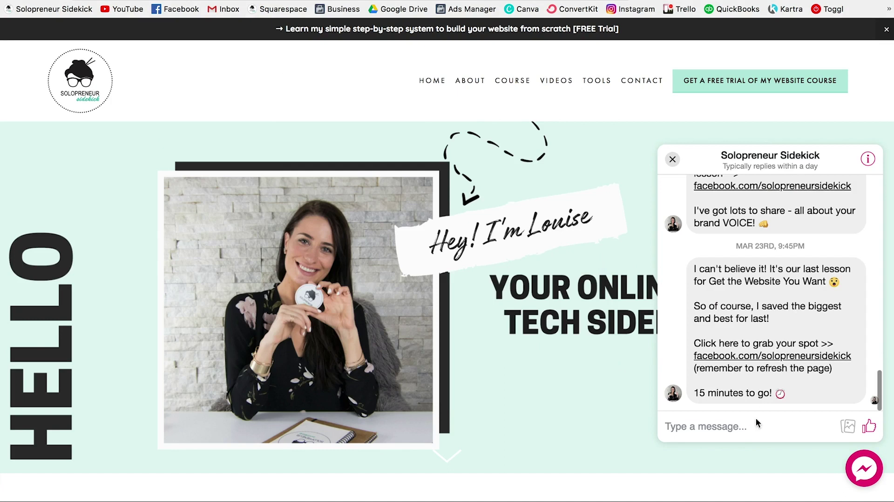
pyautogui.click(730, 426)
pyautogui.write('Ask a question here!')
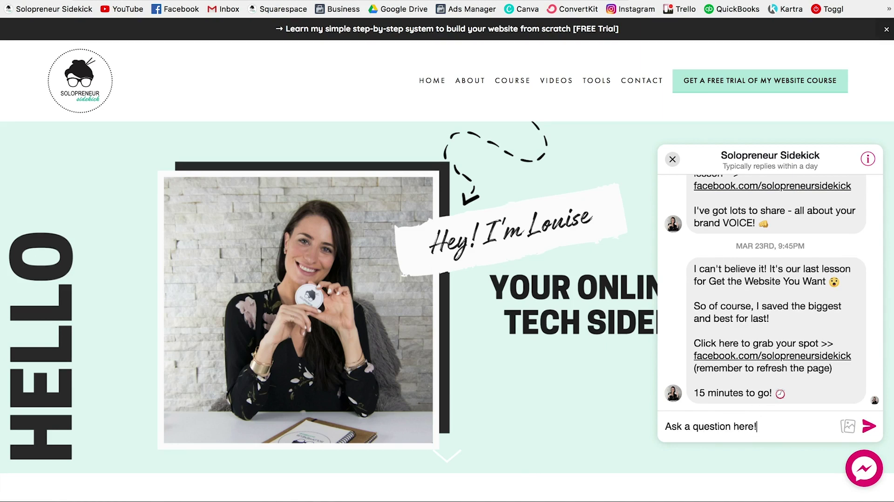
pyautogui.press('Return')
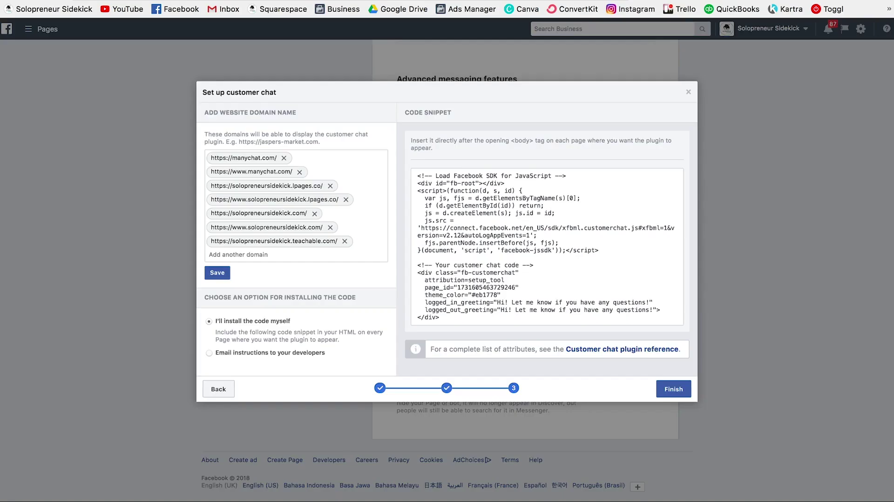
# Select the chat code snippet, then view the incoming test conversation in the Page inbox.
pyautogui.moveTo(612, 277); pyautogui.dragTo(703, 221)
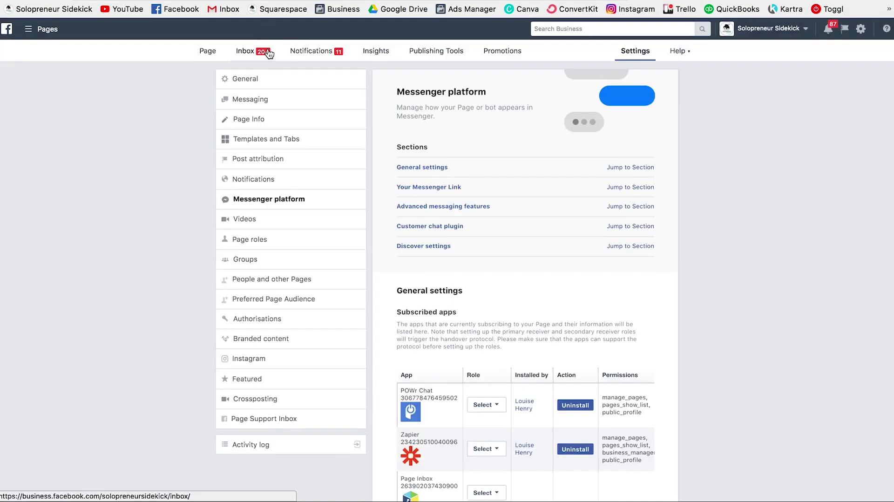
pyautogui.click(268, 54)
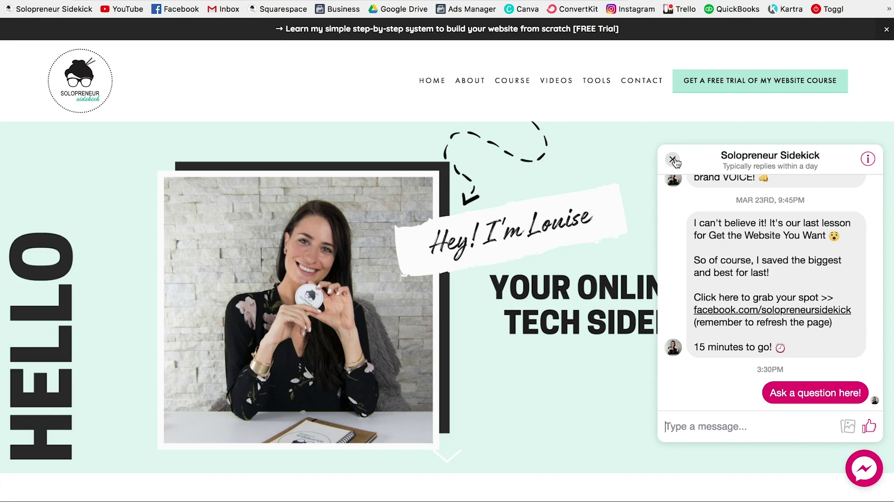
# Close the Messenger chat panel and scroll down the homepage and back to the top.
pyautogui.click(672, 160)
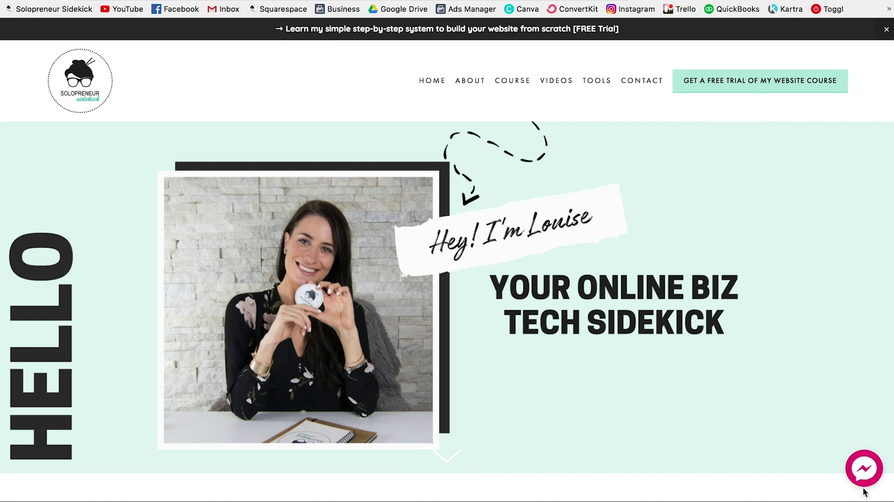
pyautogui.scroll(-5, 883, 241)
pyautogui.scroll(-10, 884, 241)
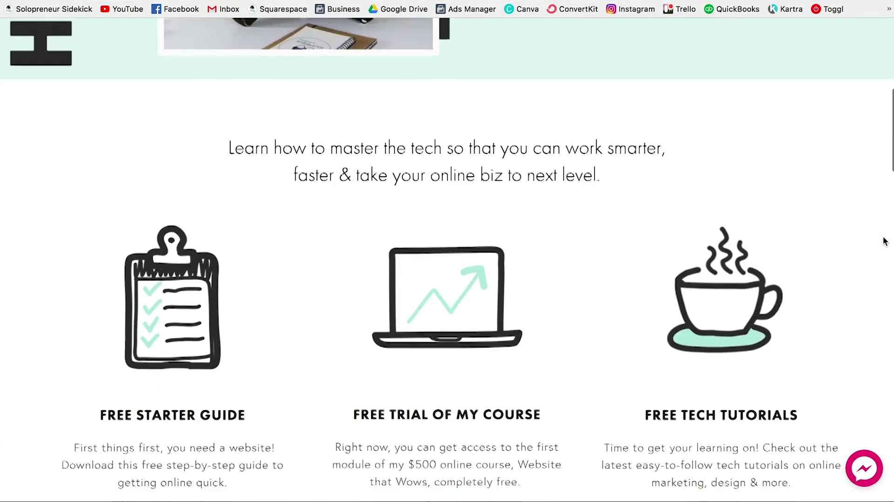
pyautogui.scroll(-12, 883, 245)
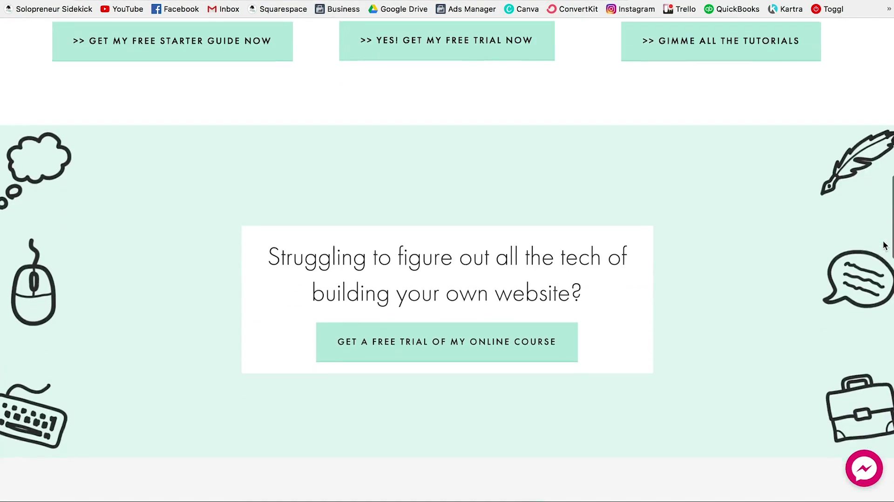
pyautogui.scroll(-3, 884, 245)
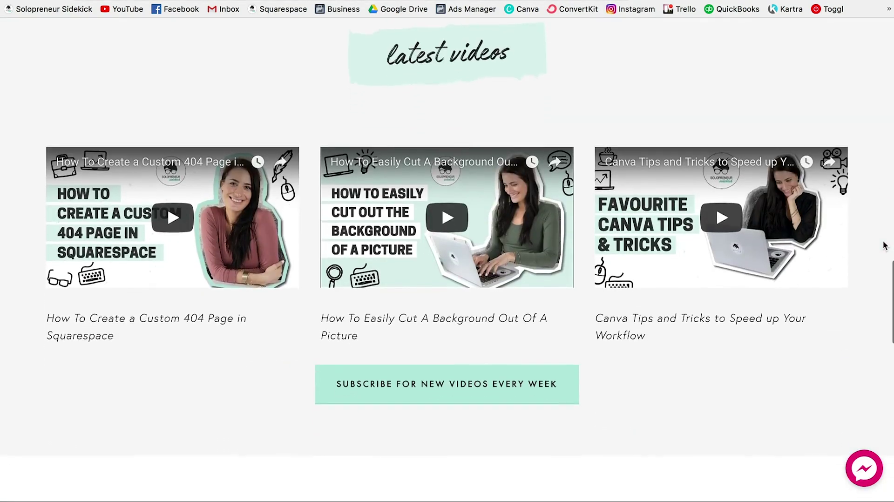
pyautogui.scroll(1, 883, 245)
pyautogui.scroll(20, 884, 245)
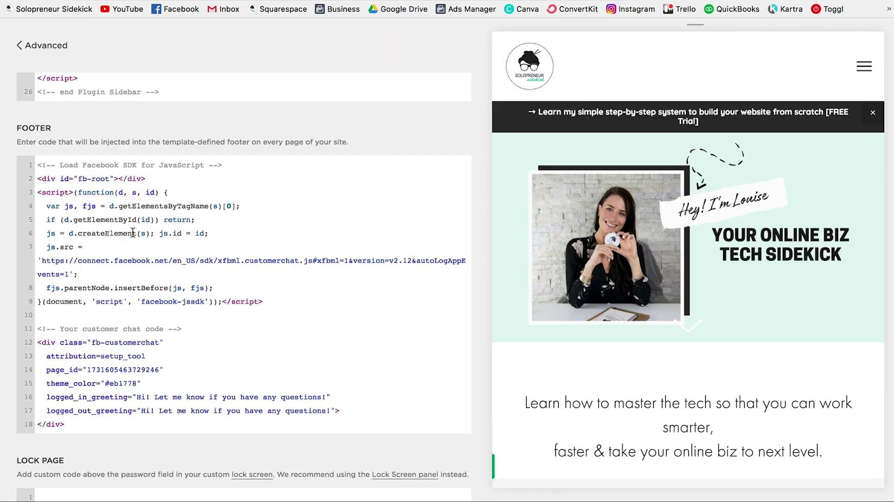
# Delete all the chat code from the Footer injection, save it empty, and return to Advanced settings.
pyautogui.hotkey('ctrl', 'a')
pyautogui.hotkey('ctrl', 'c')
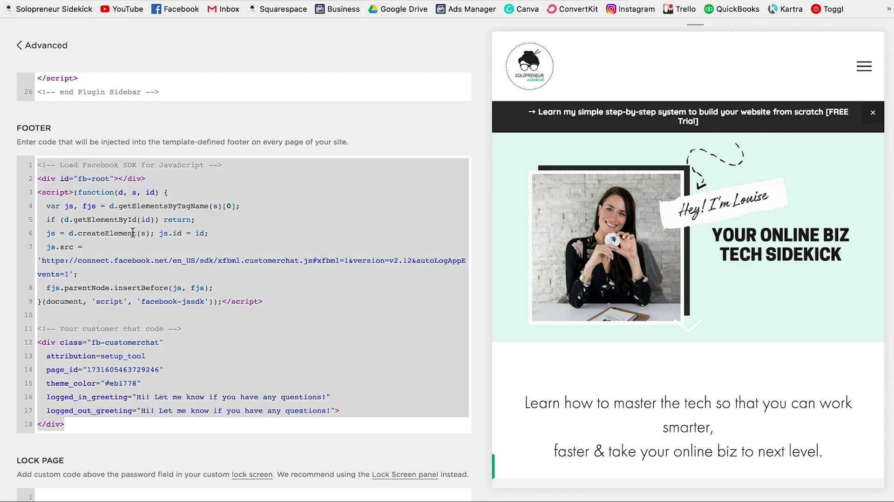
pyautogui.press('BackSpace')
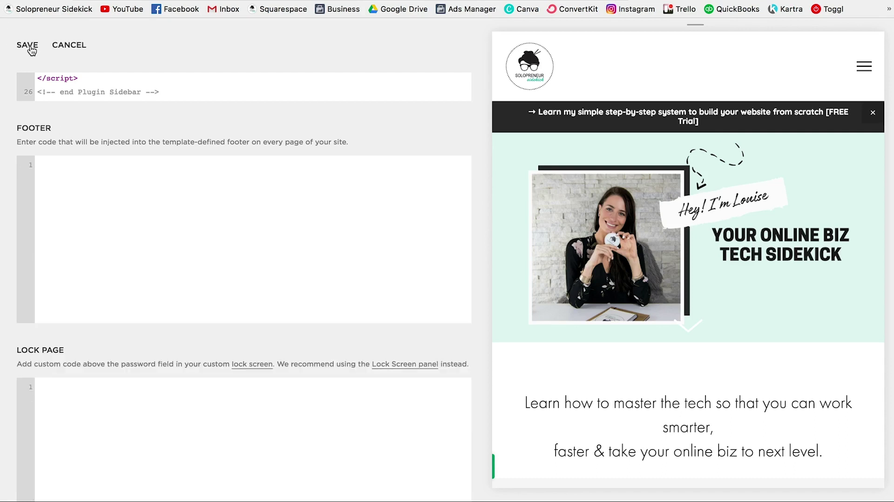
pyautogui.click(28, 46)
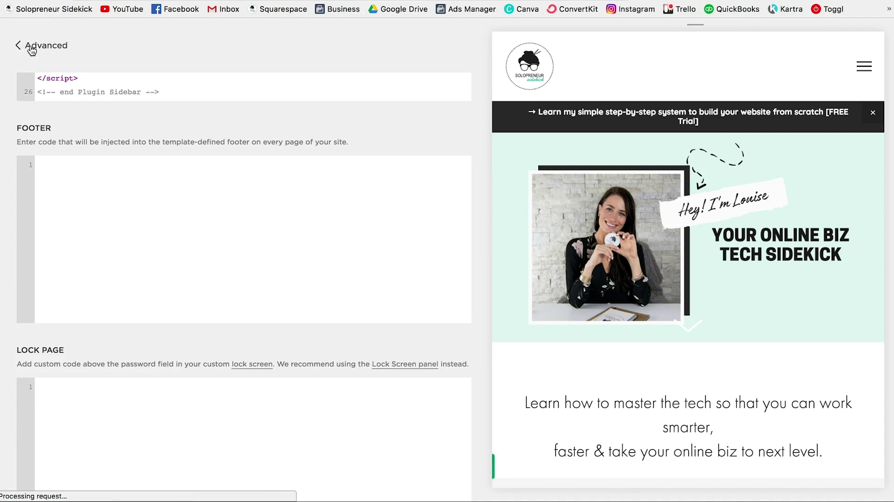
pyautogui.click(31, 47)
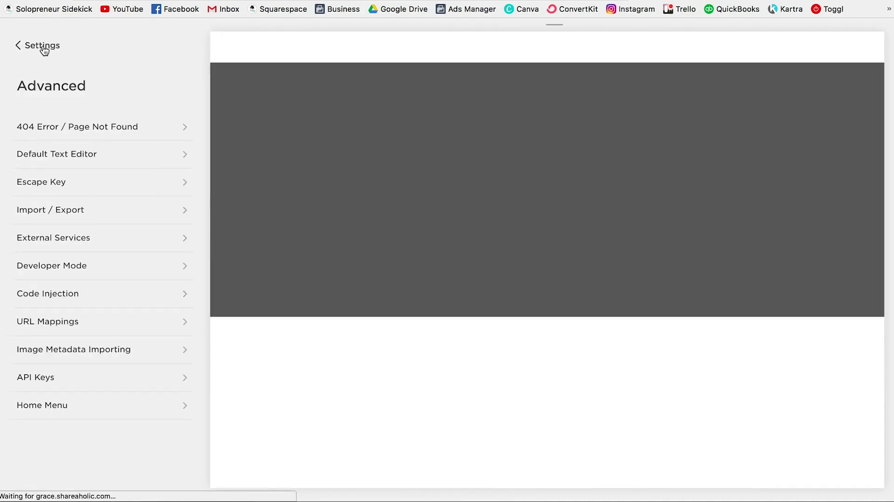
# Paste the chat code into the Course page's Page Header Code Injection and save it.
pyautogui.click(44, 50)
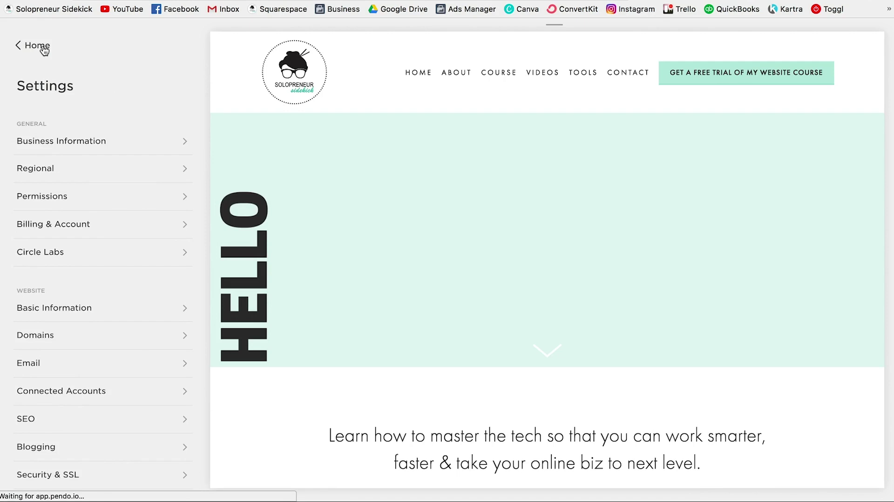
pyautogui.click(44, 51)
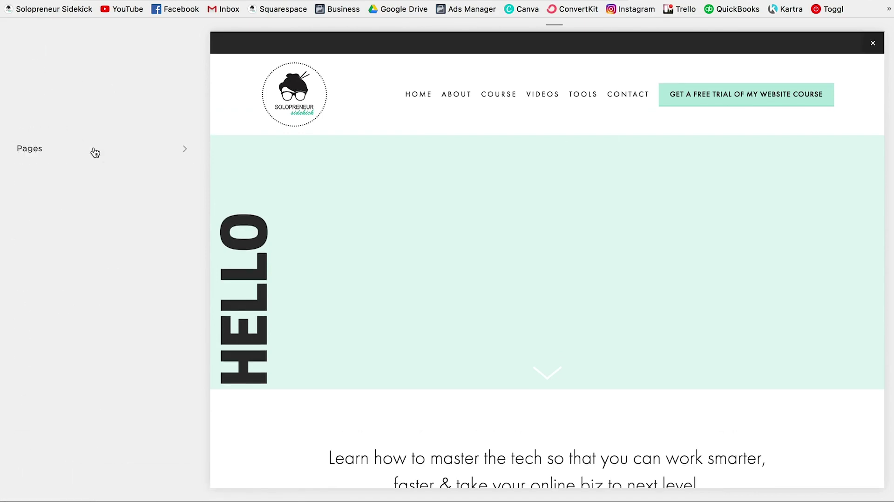
pyautogui.click(98, 153)
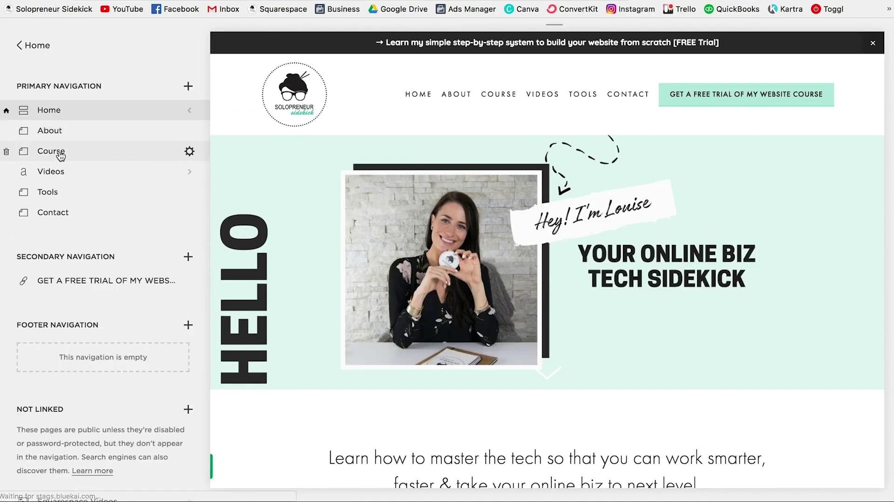
pyautogui.click(189, 152)
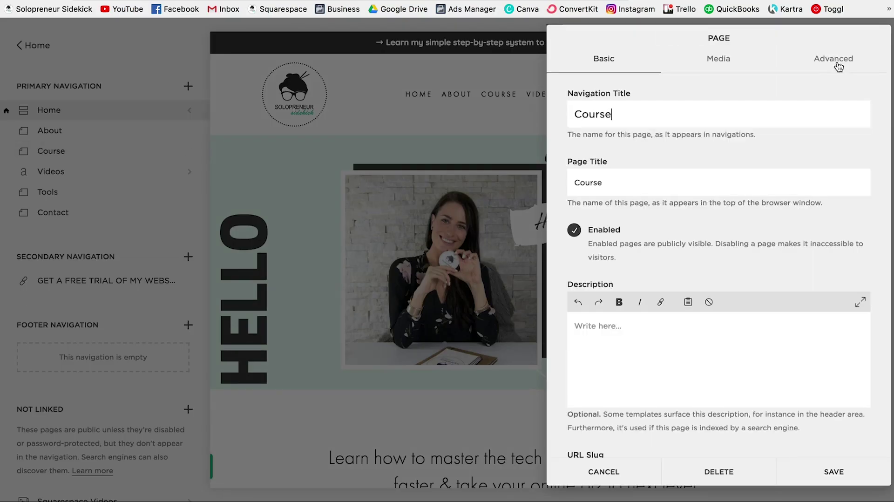
pyautogui.click(838, 67)
pyautogui.click(633, 152)
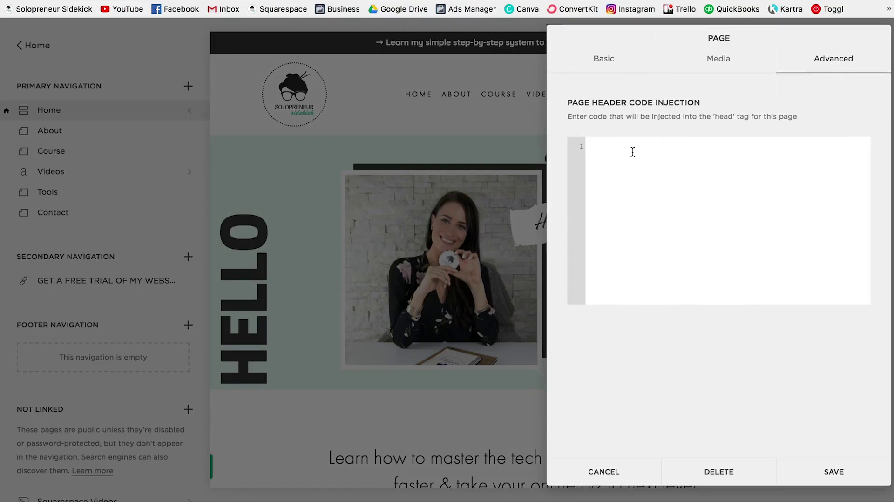
pyautogui.hotkey('ctrl', 'v')
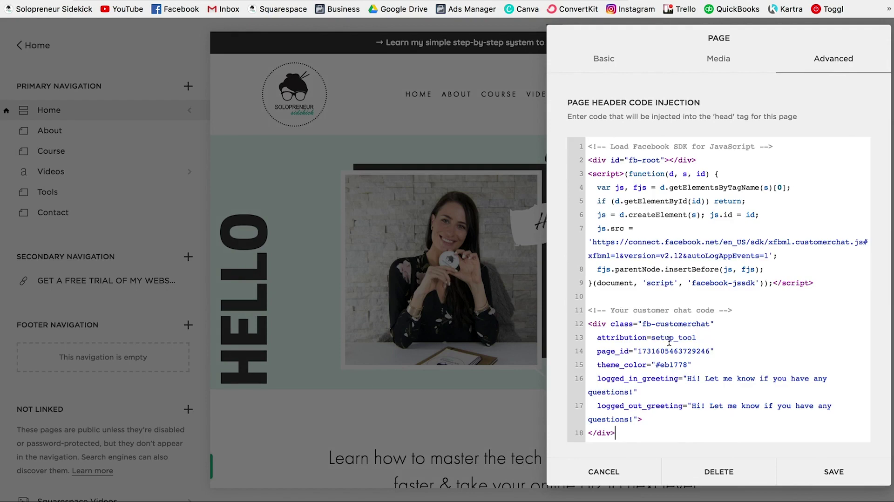
pyautogui.click(850, 469)
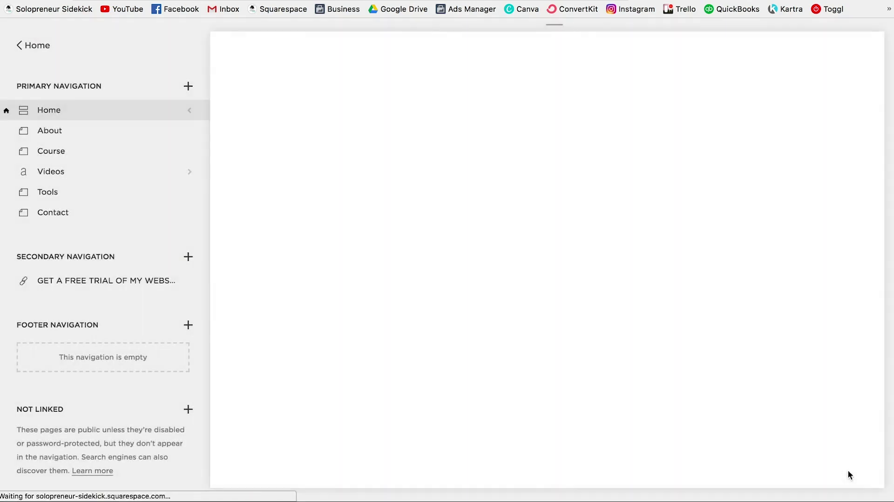
pyautogui.press('Escape')
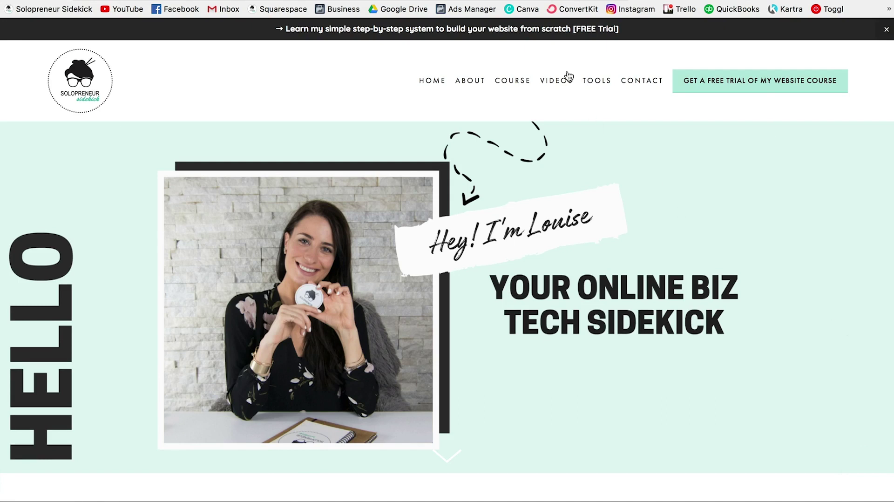
# Open the Course page on the live site to confirm the Messenger chat icon appears there.
pyautogui.click(522, 83)
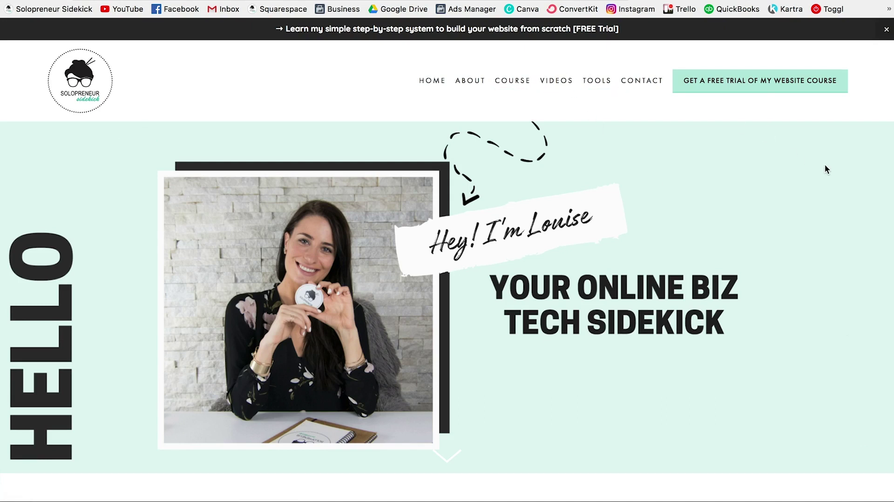